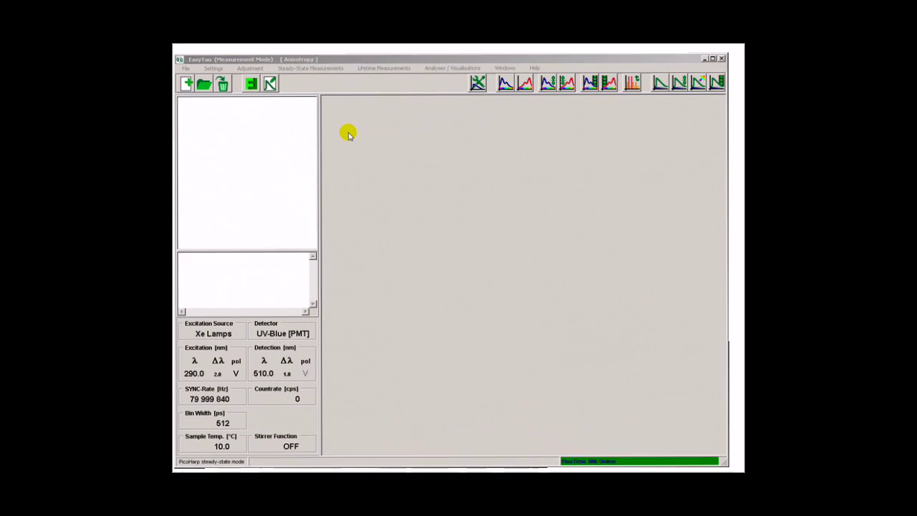
Step: Start an excitation anisotropy spectrum measurement for the sample Coumarin6 with propylene glycol as solvent
left_click(558, 75)
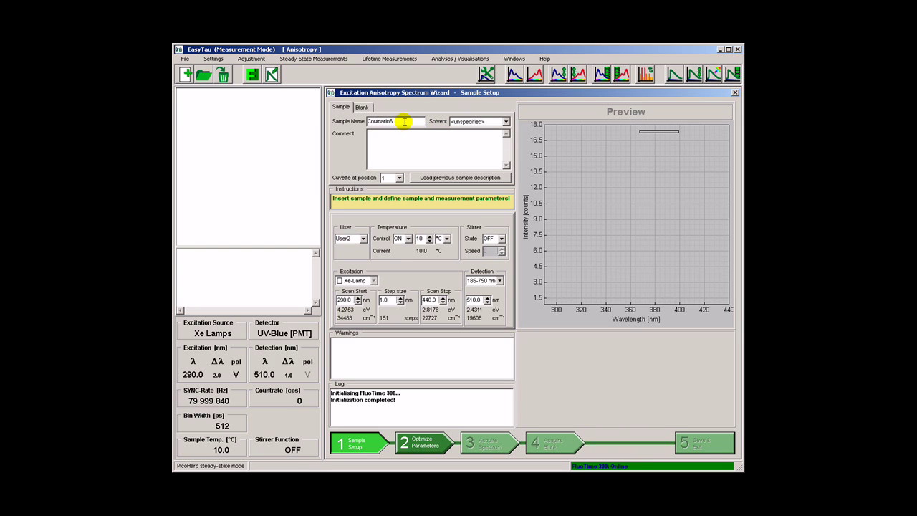
left_click(465, 124)
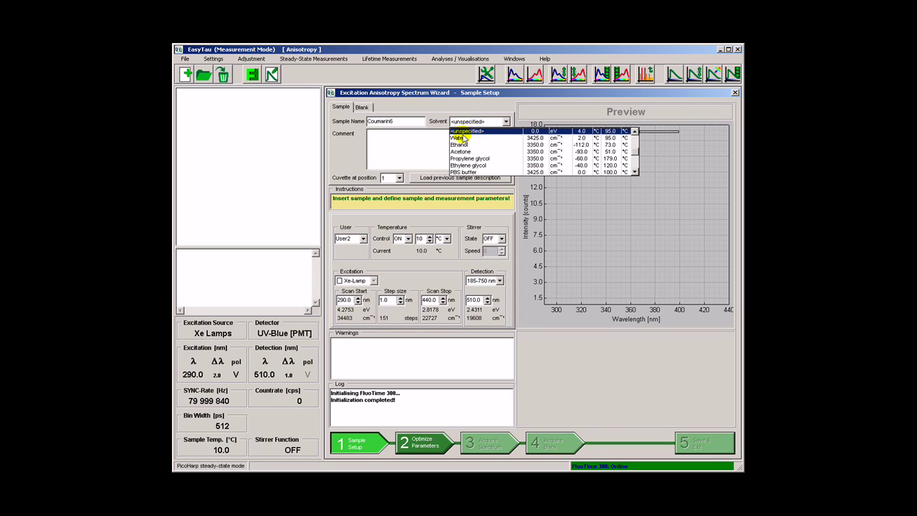
left_click(464, 158)
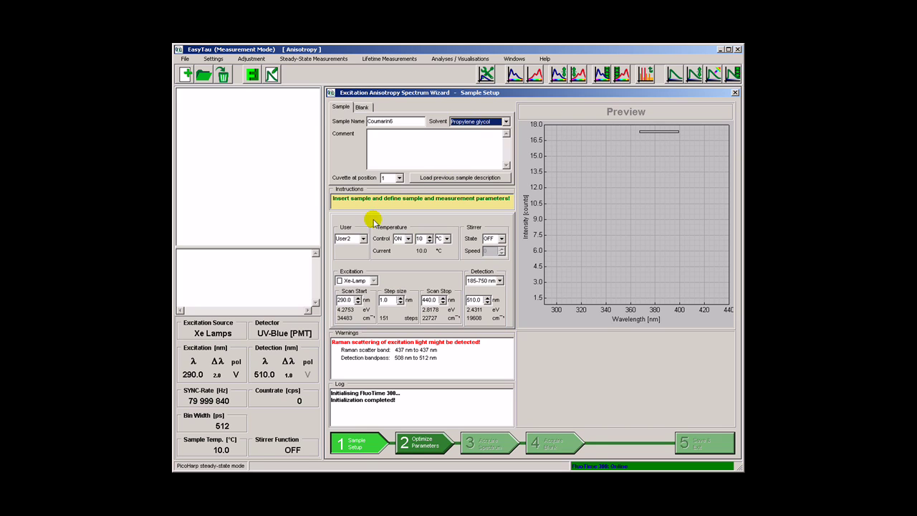
Step: Assign the measurement to User1 and switch the temperature control on
left_click(363, 239)
left_click(348, 268)
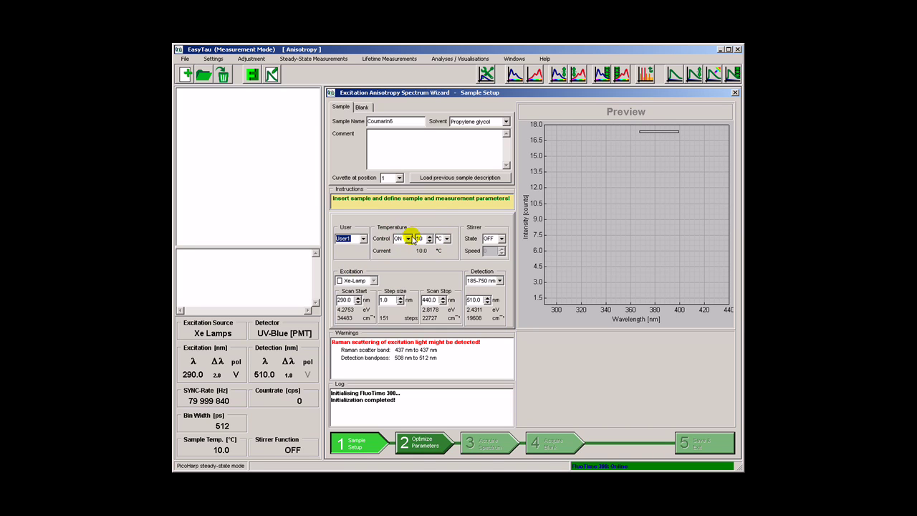
left_click(408, 239)
left_click(405, 249)
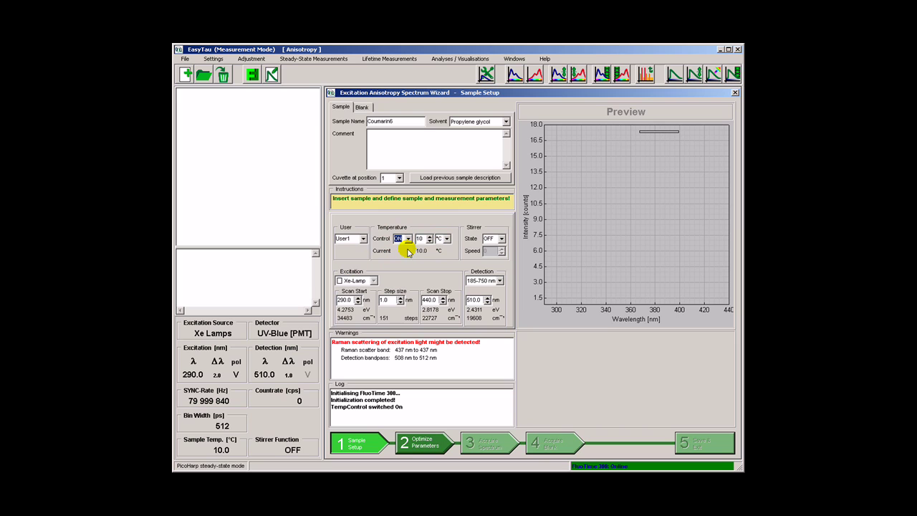
Step: Select the 185-750 nm UV-Blue PMT detection range and set the excitation scan stop to 500 nm and the step size to 2 nm
left_click(499, 280)
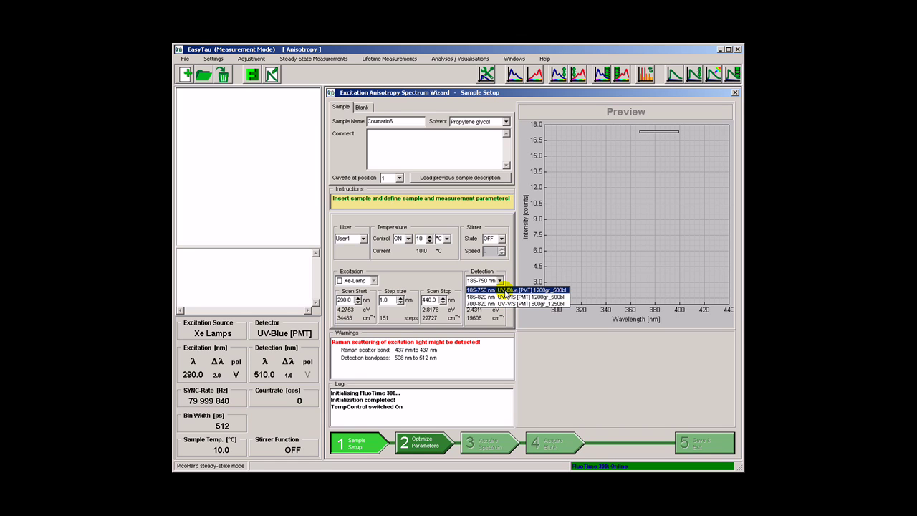
left_click(503, 291)
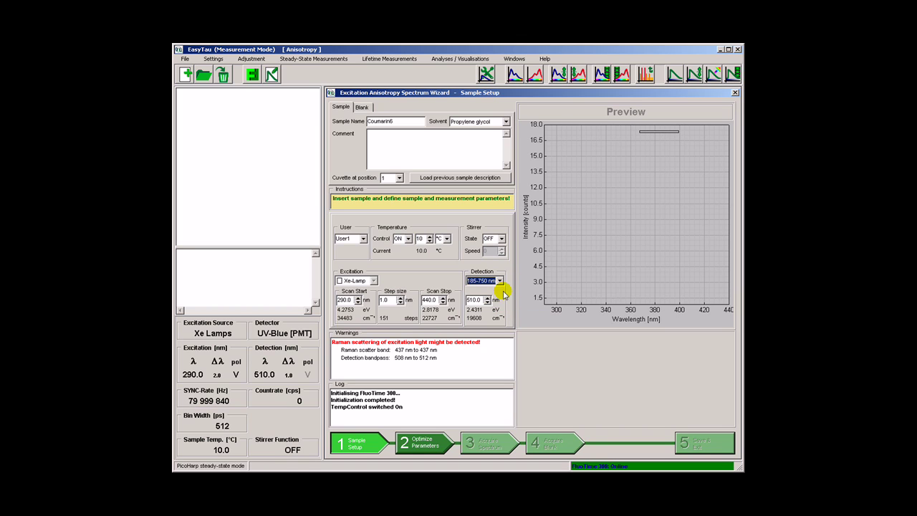
left_click(477, 300)
left_click(435, 300)
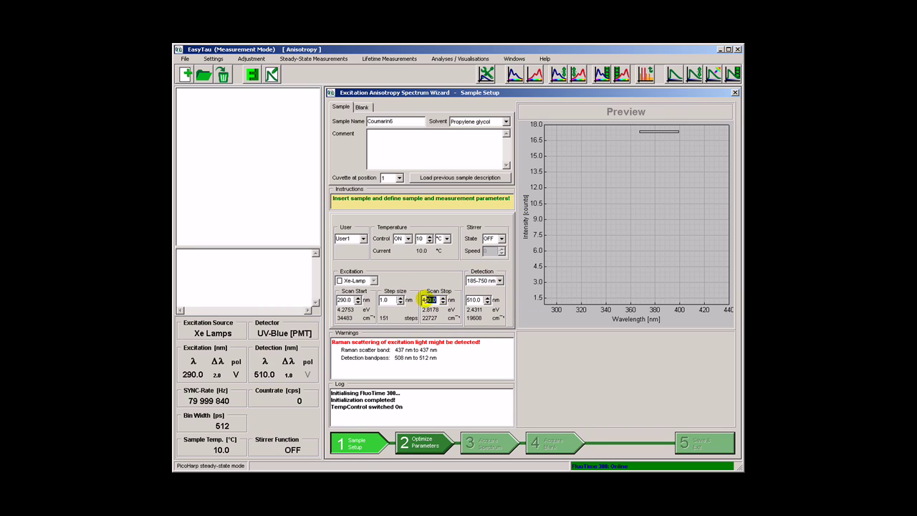
type("500")
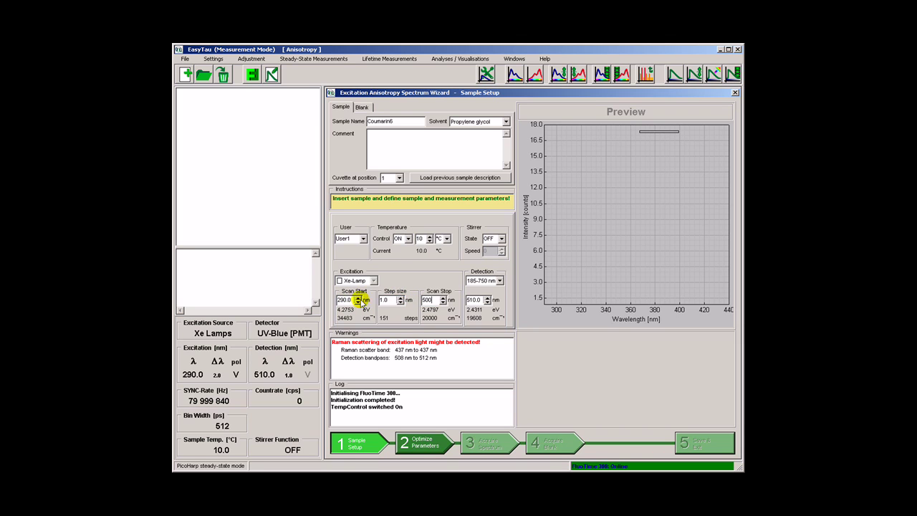
left_click(394, 300)
left_click_drag(392, 300, 378, 300)
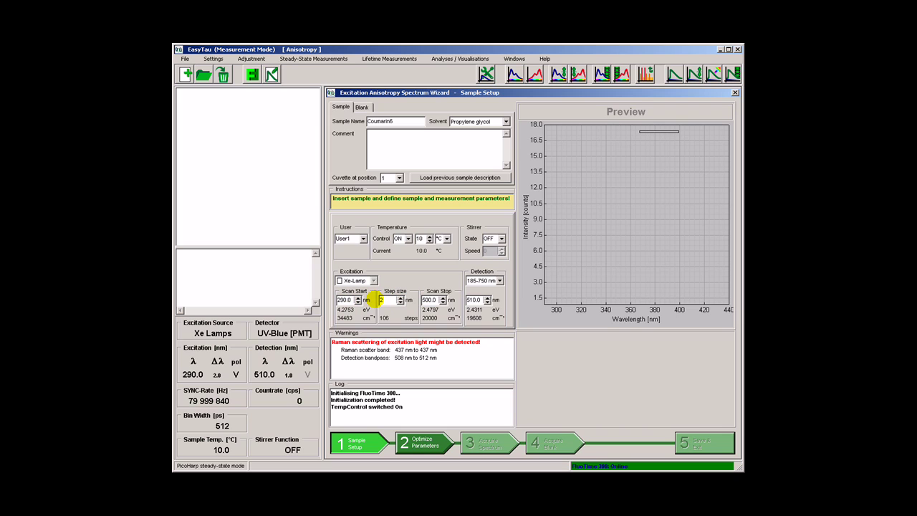
Step: Run the parameter optimization and acquire the excitation anisotropy spectrum, moving the power diode legend clear of its curve
left_click(426, 445)
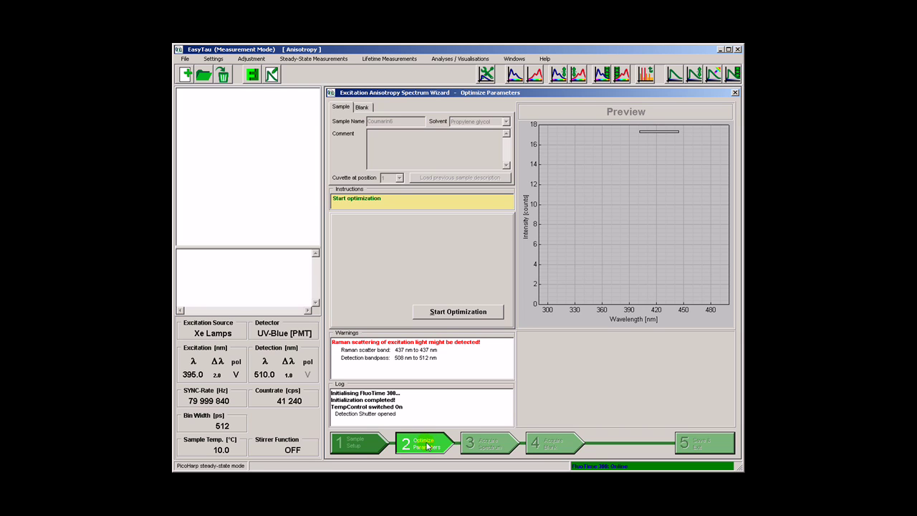
left_click(449, 313)
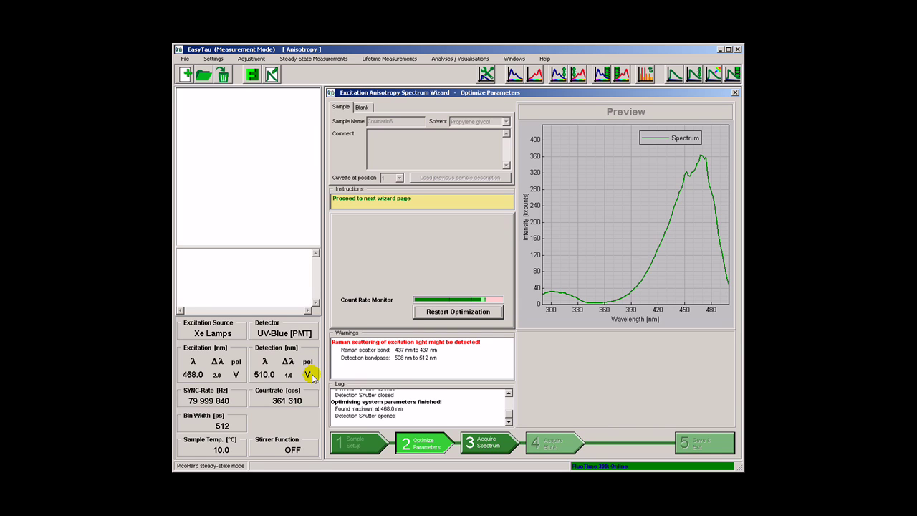
left_click(478, 445)
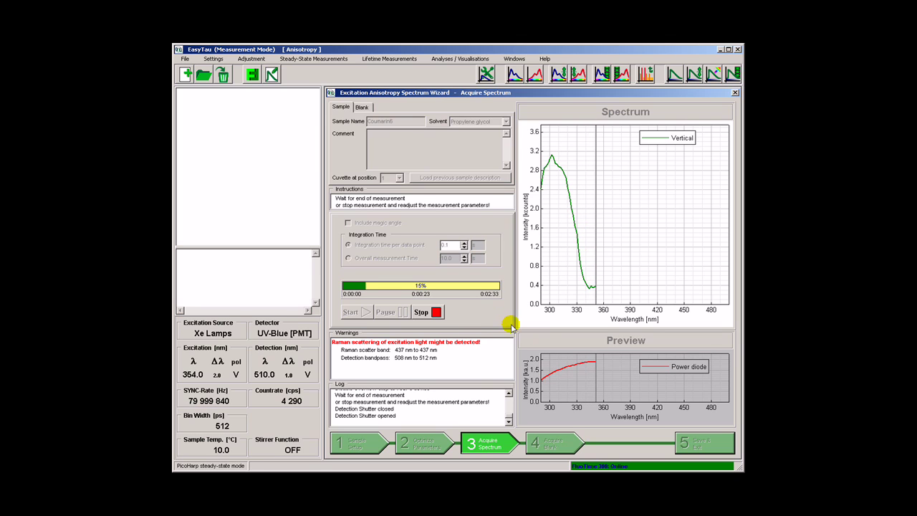
left_click_drag(675, 365, 595, 382)
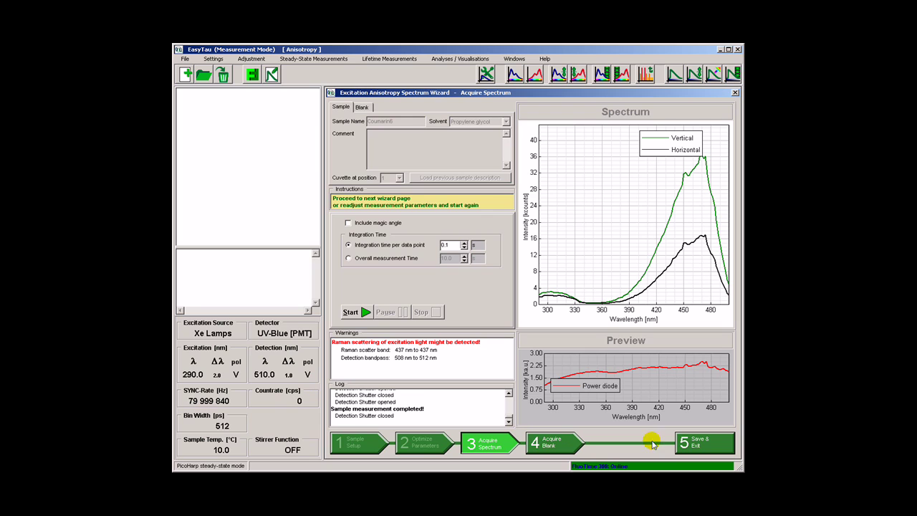
Step: Save the excitation measurement without a blank and terminate the wizard
left_click(700, 446)
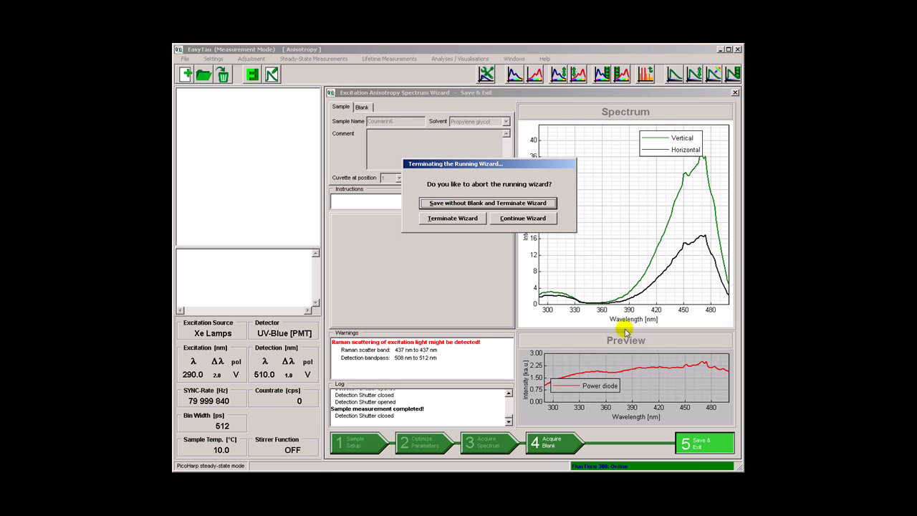
left_click(533, 204)
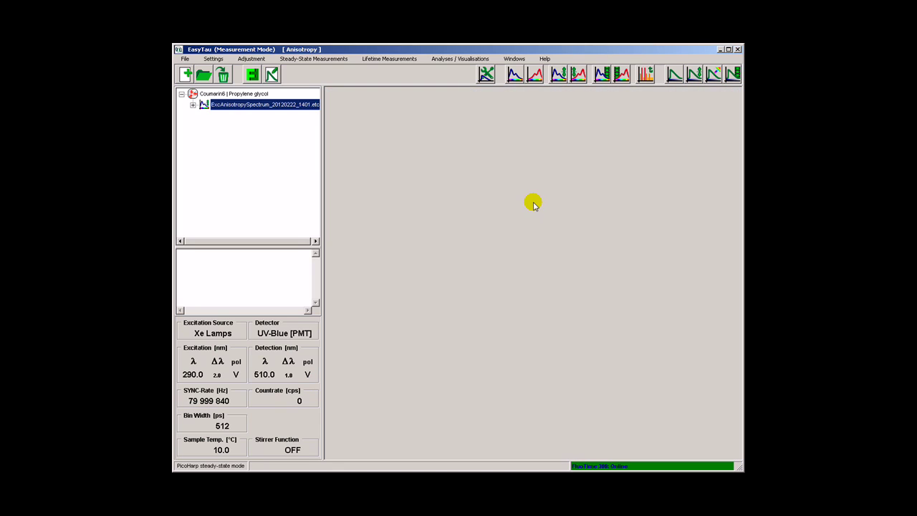
Step: In a new analysis of the saved excitation anisotropy spectrum, apply smoothing with value 2 to the r formula and recalculate
left_click(304, 104)
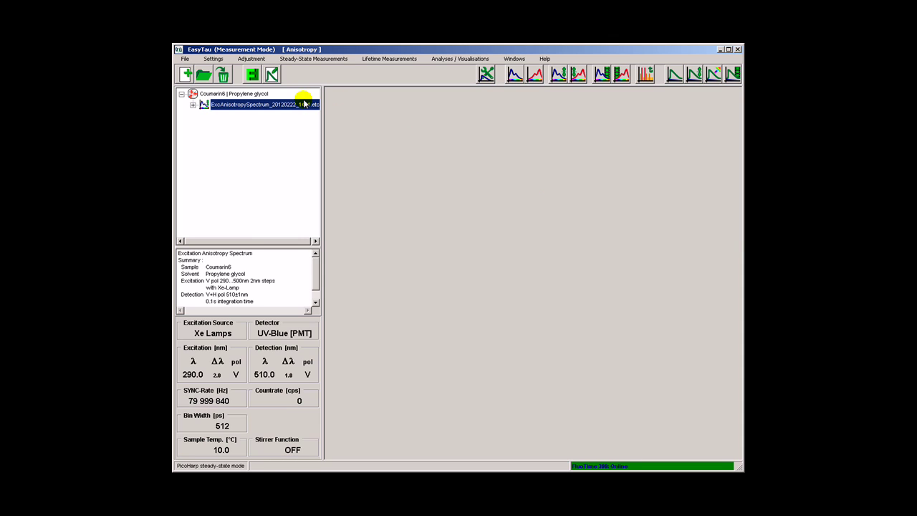
left_click(273, 75)
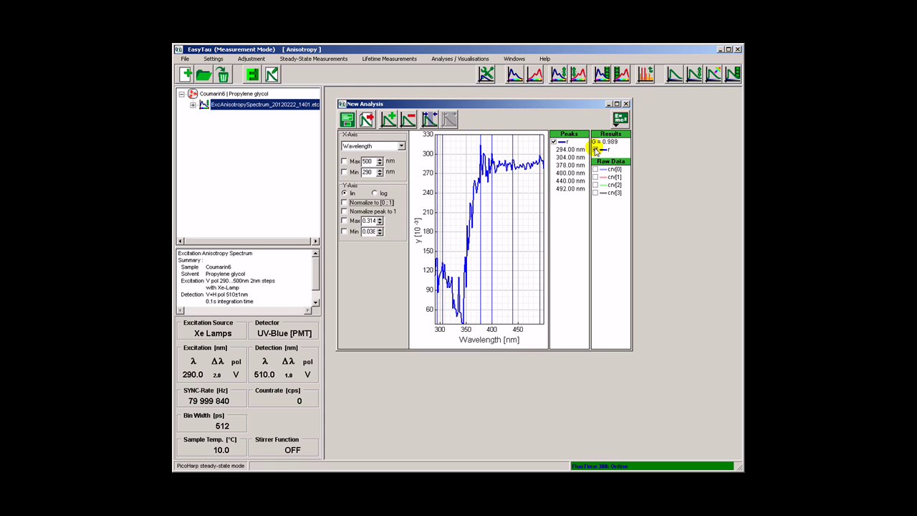
left_click(621, 119)
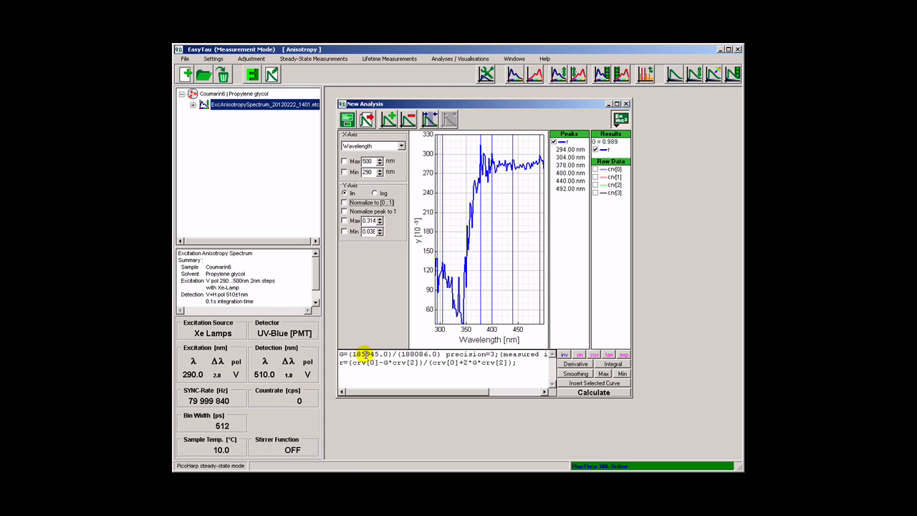
left_click_drag(348, 363, 512, 363)
left_click(576, 374)
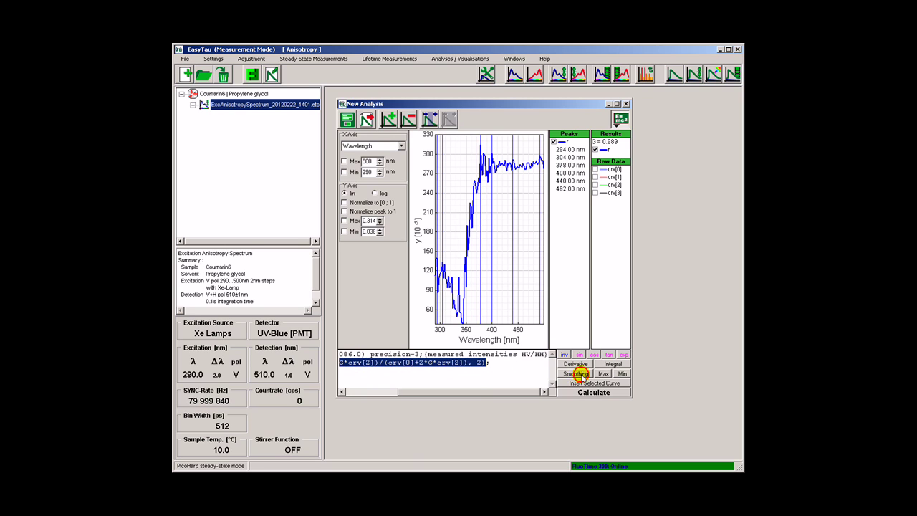
left_click(587, 393)
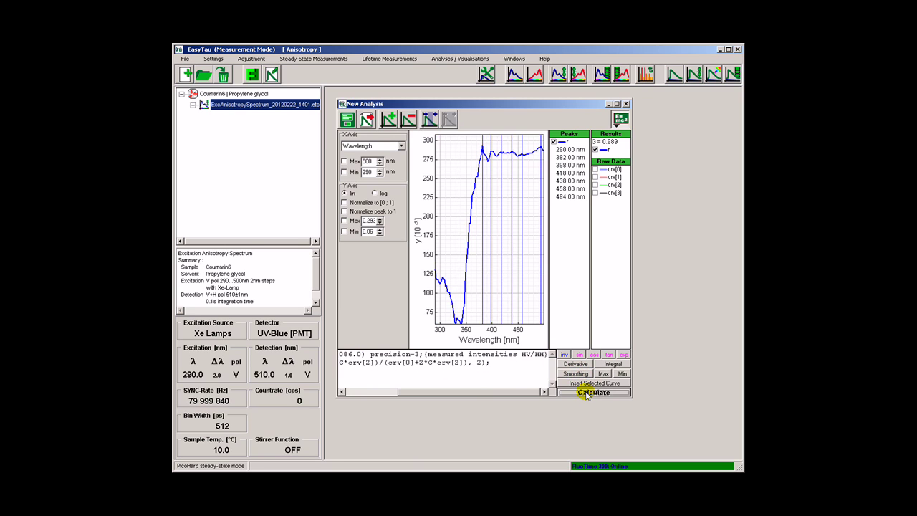
Step: Add an excitation spectrum formula ending in crv[0]/crv[1]/max(crv[0]/crv[1]) on a new line and calculate the curve
left_click(505, 363)
key("Return")
type("crv[0]/crv[1]/max(crv[0]/crv[1]);")
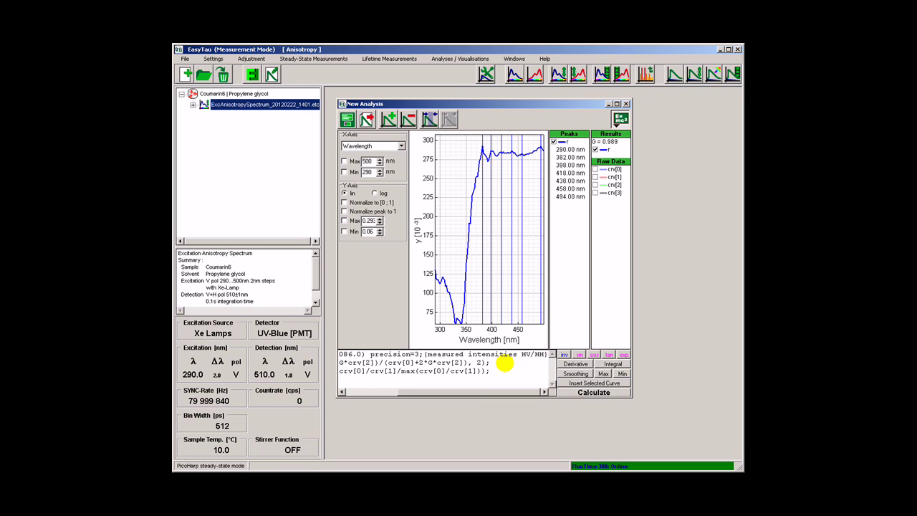
left_click(579, 393)
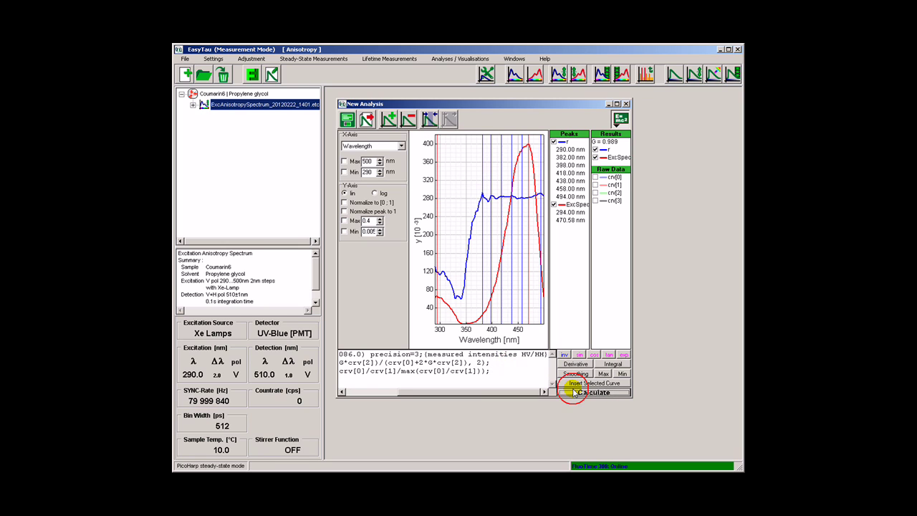
Step: Hide the peak markers of both result curves and collapse the formula editor
left_click(553, 205)
left_click(554, 142)
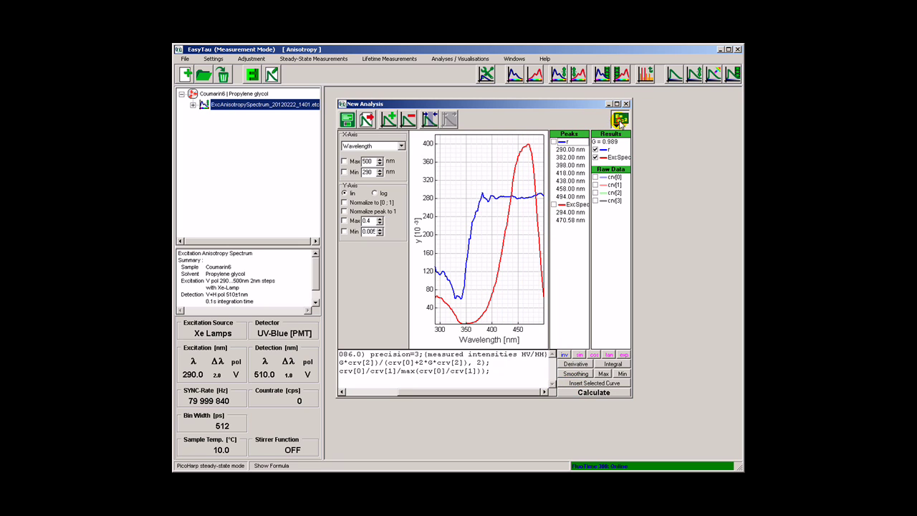
left_click(620, 119)
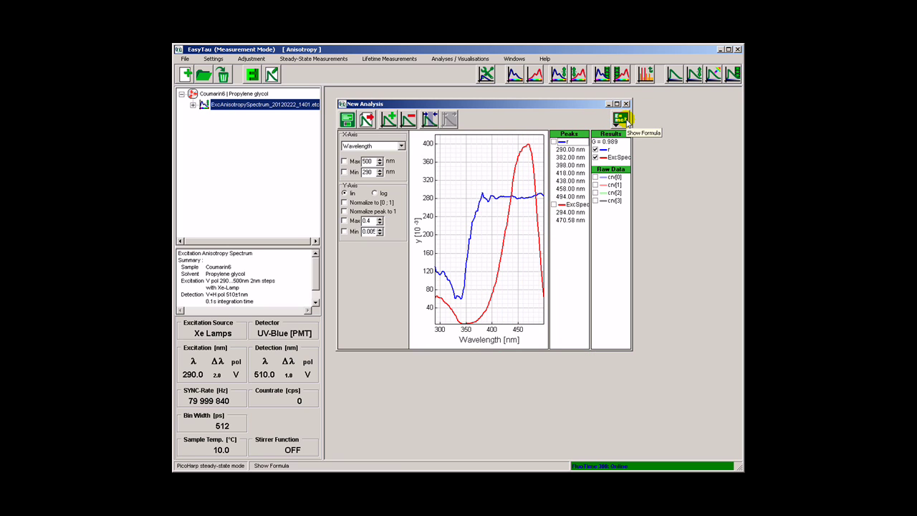
Step: Save the finished excitation anisotropy analysis and close its window
left_click(347, 120)
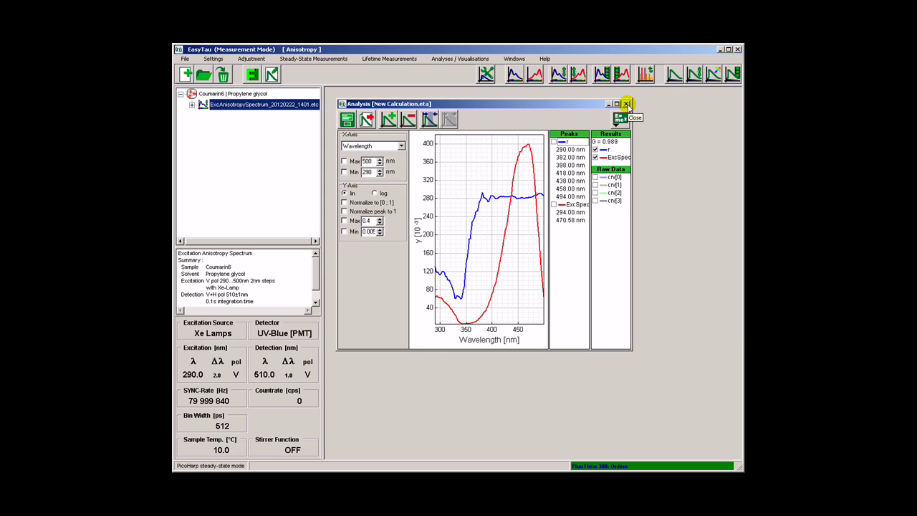
left_click(627, 105)
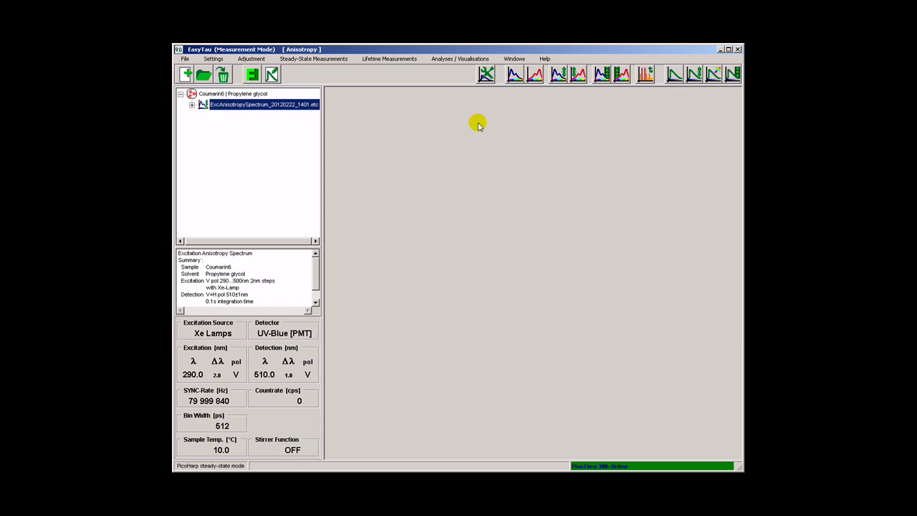
Step: Start an emission anisotropy spectrum measurement for the existing Coumarin6 sample and set the excitation wavelength to 460 nm
left_click(249, 96)
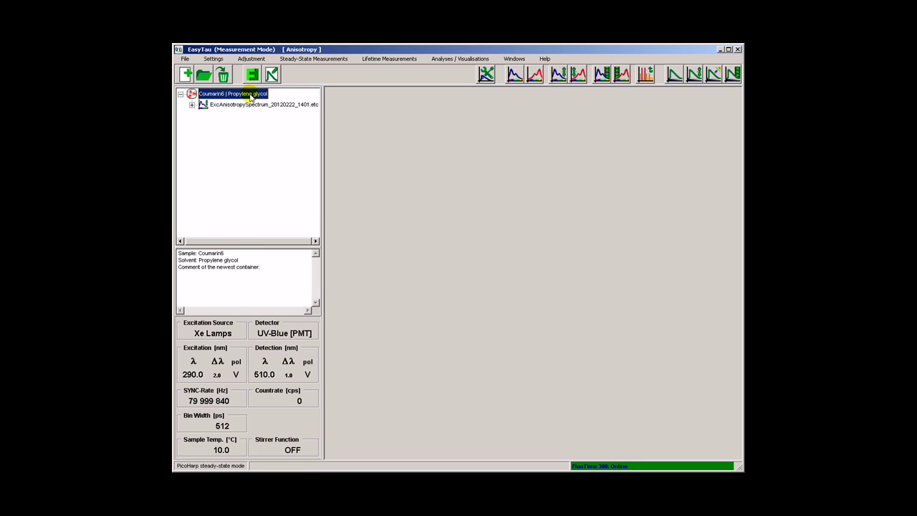
left_click(581, 75)
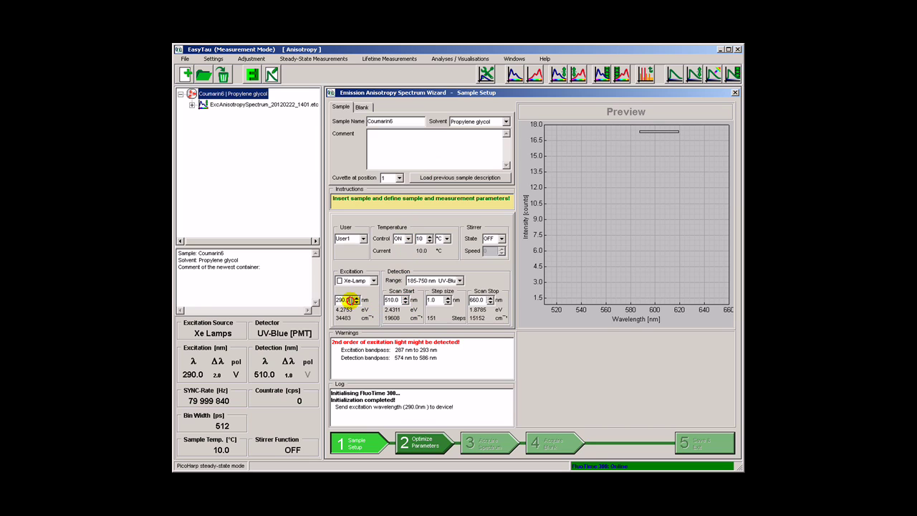
double_click(339, 301)
type("460")
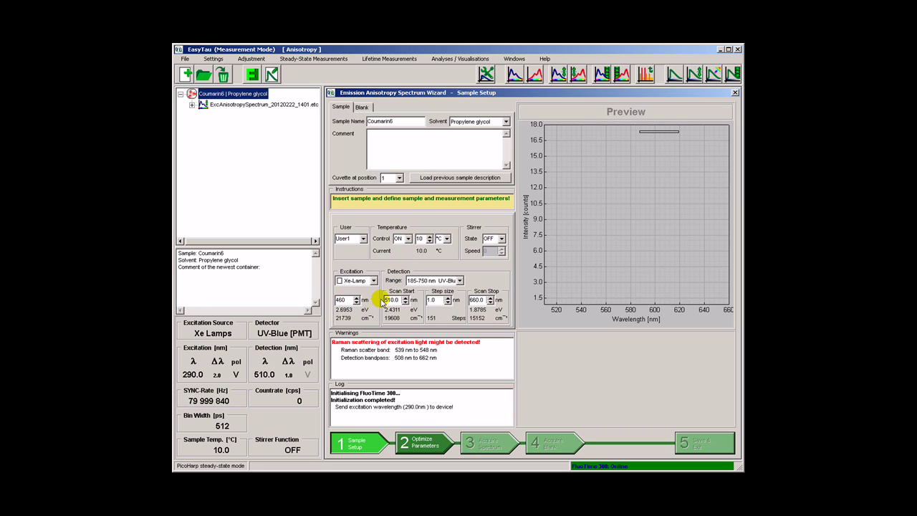
Step: Set the emission scan to start at 470 nm and stop at 560 nm with a step size of 2 nm
double_click(394, 299)
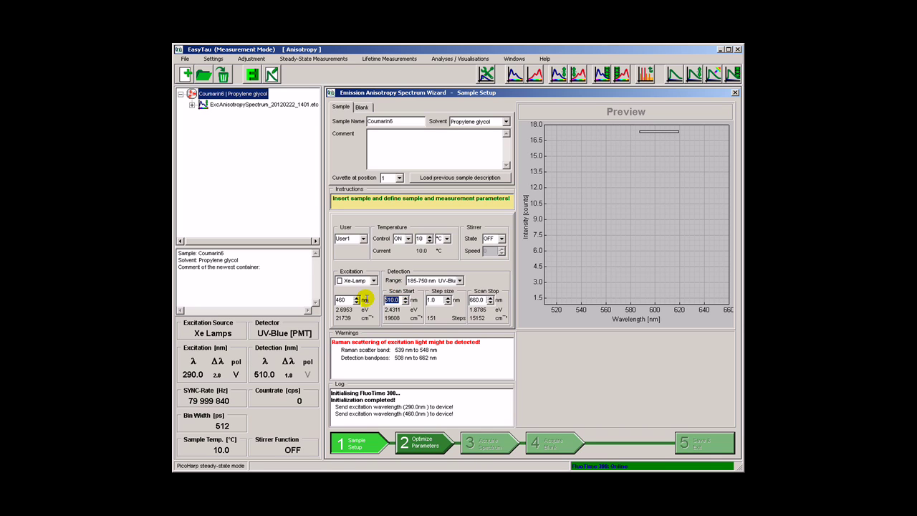
type("470")
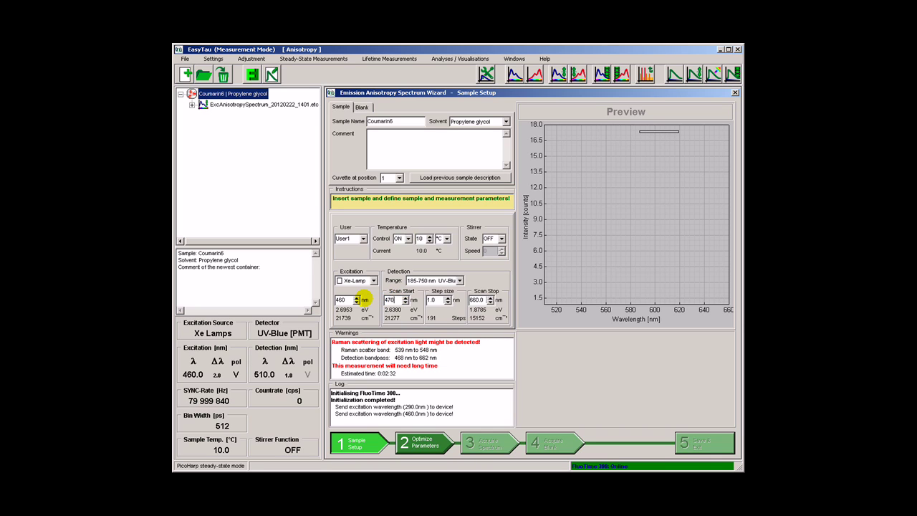
double_click(435, 300)
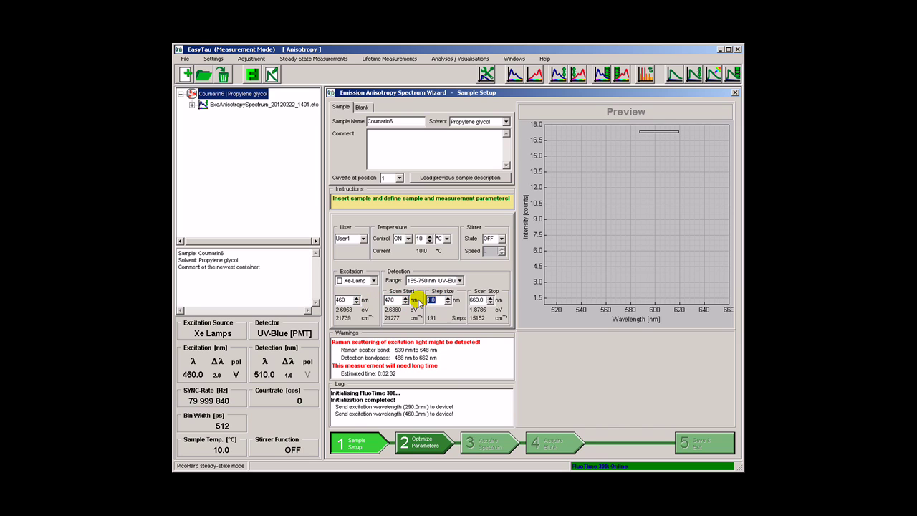
double_click(477, 299)
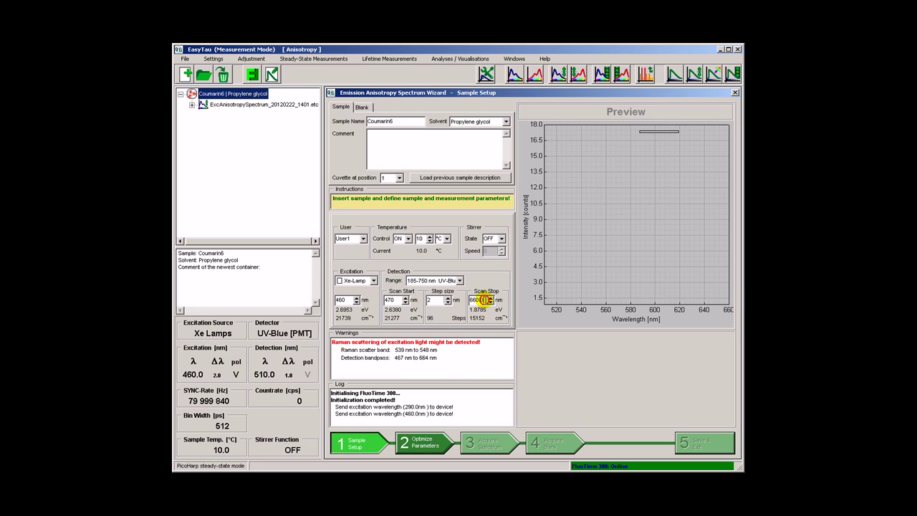
type("560")
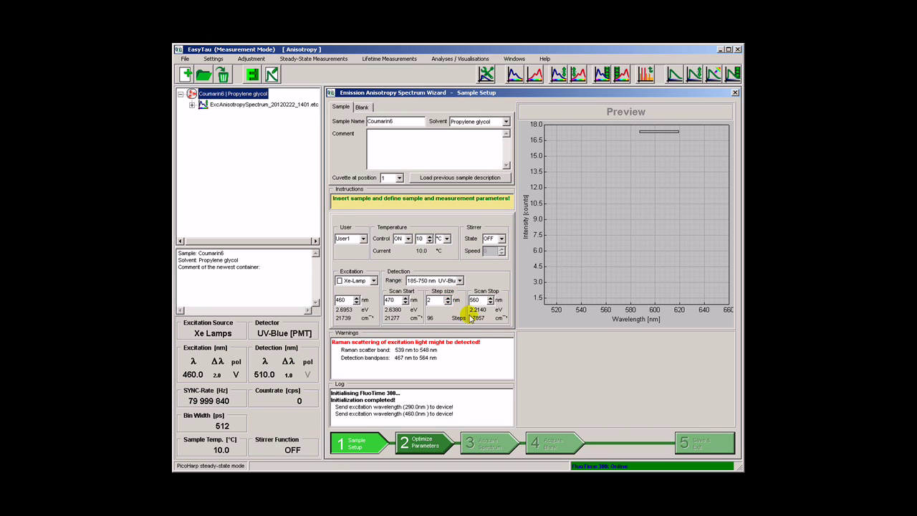
Step: Optimize the emission measurement parameters and proceed to acquiring the sample's emission anisotropy spectrum
left_click(436, 445)
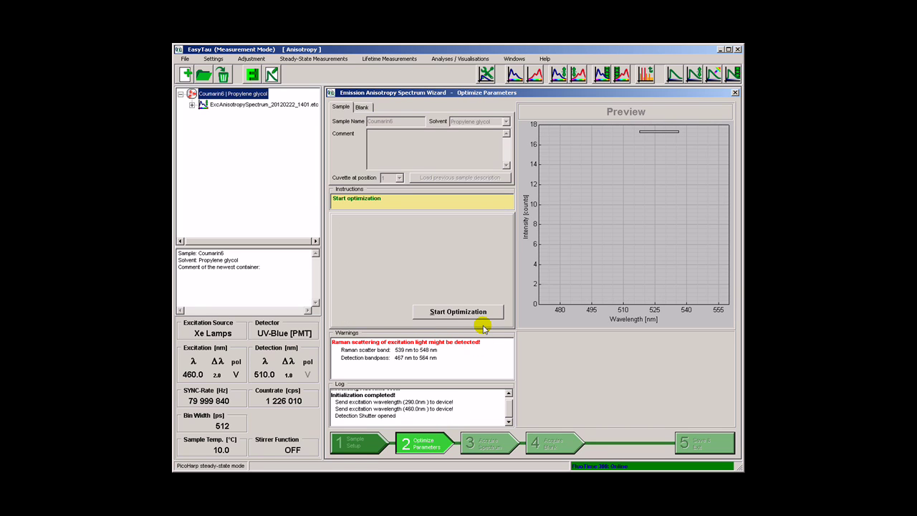
left_click(482, 316)
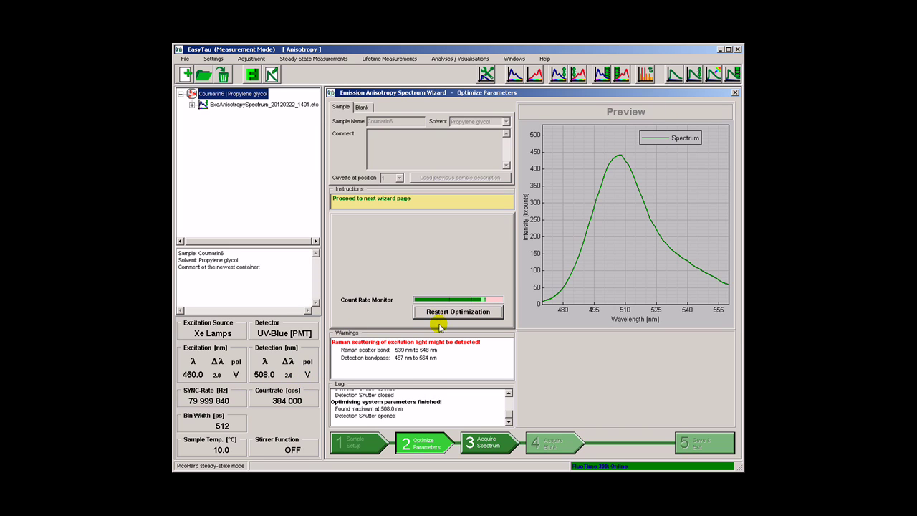
left_click(490, 445)
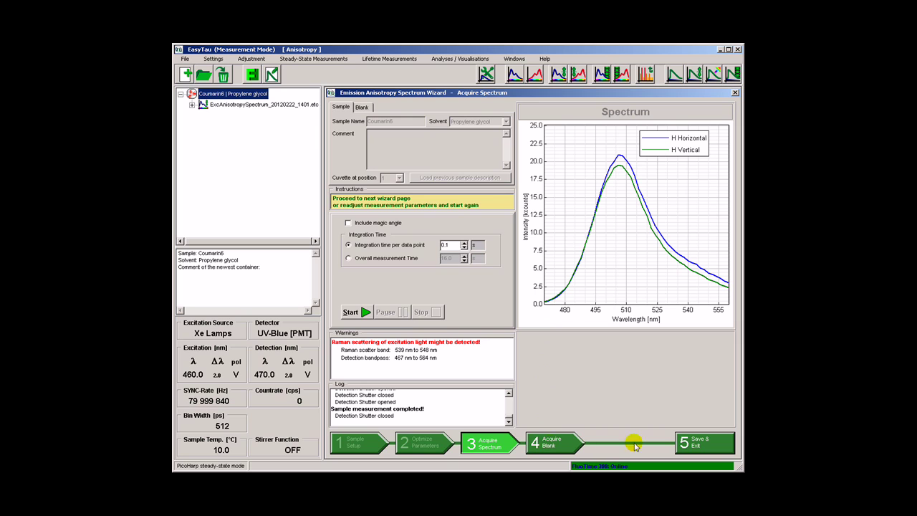
Step: Save the emission anisotropy measurement without a blank and open a new analysis of it
left_click(703, 443)
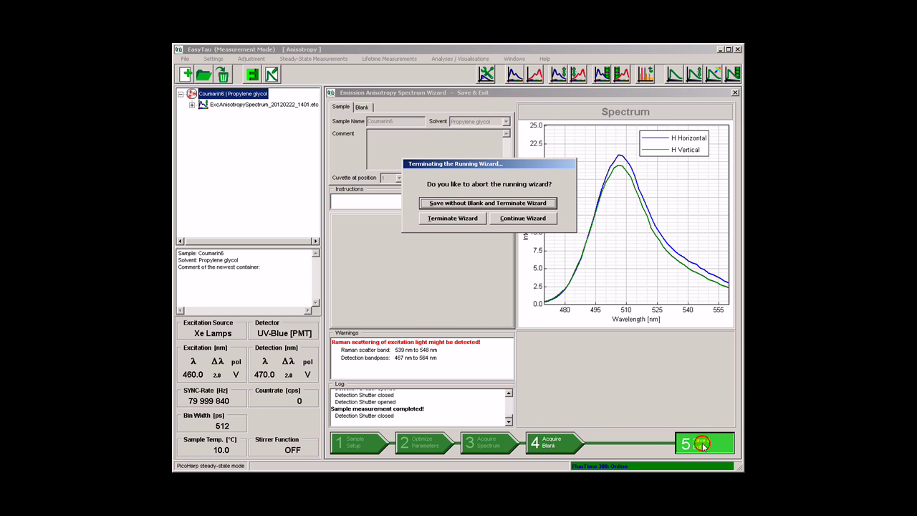
left_click(490, 204)
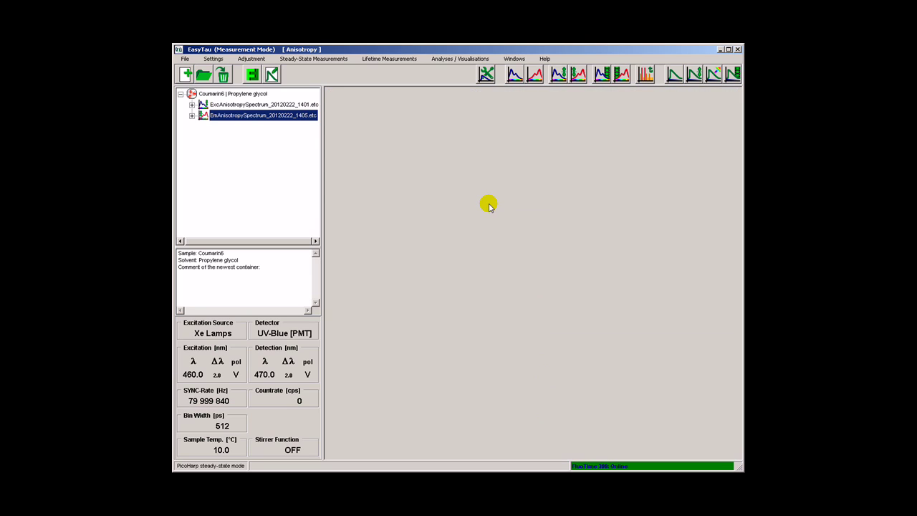
left_click(261, 113)
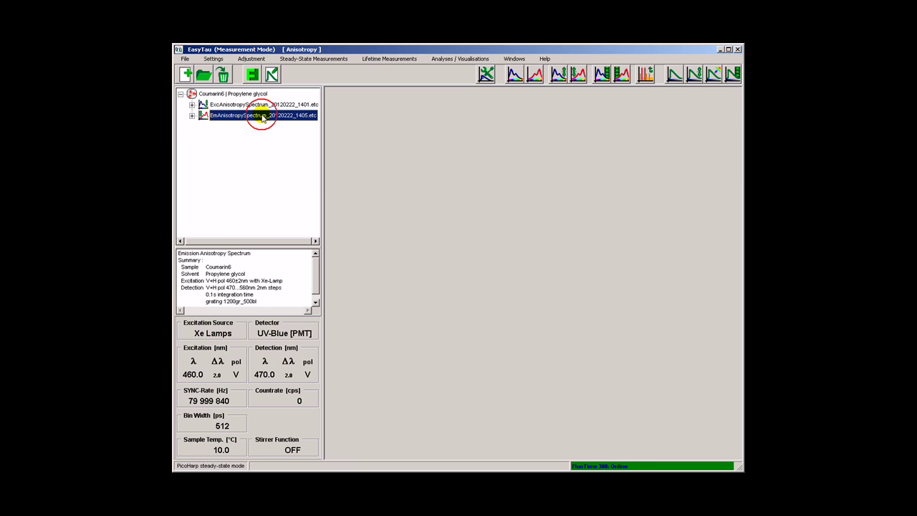
left_click(271, 75)
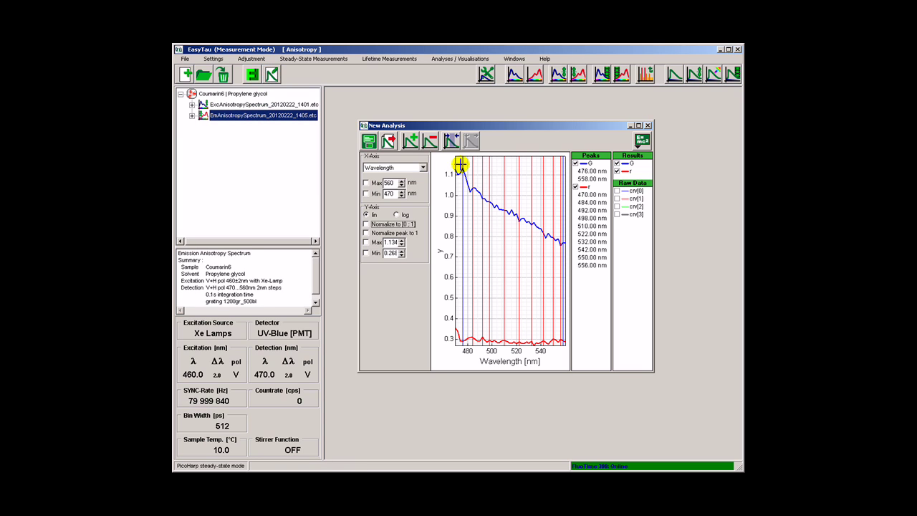
Step: Hide the peak markers of the G and r curves and set the Y-axis minimum to 0
left_click(576, 164)
left_click(576, 186)
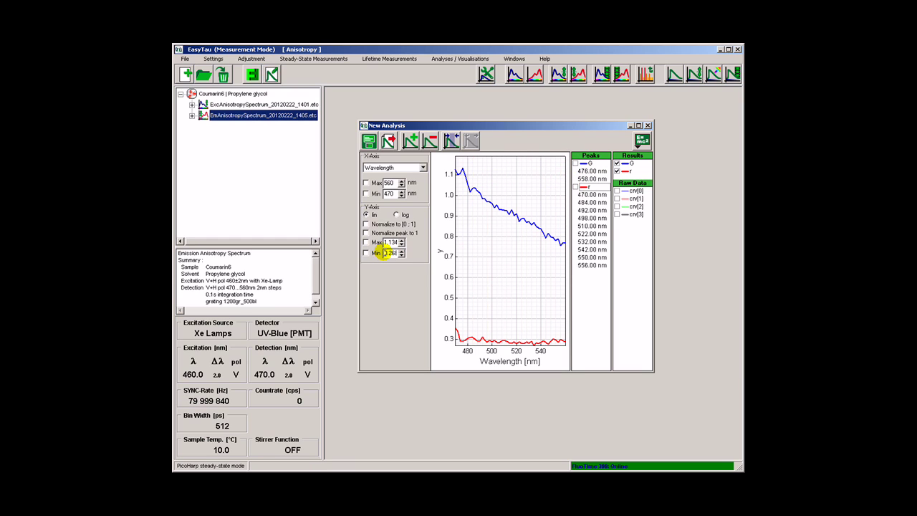
double_click(387, 253)
type("0")
key("Return")
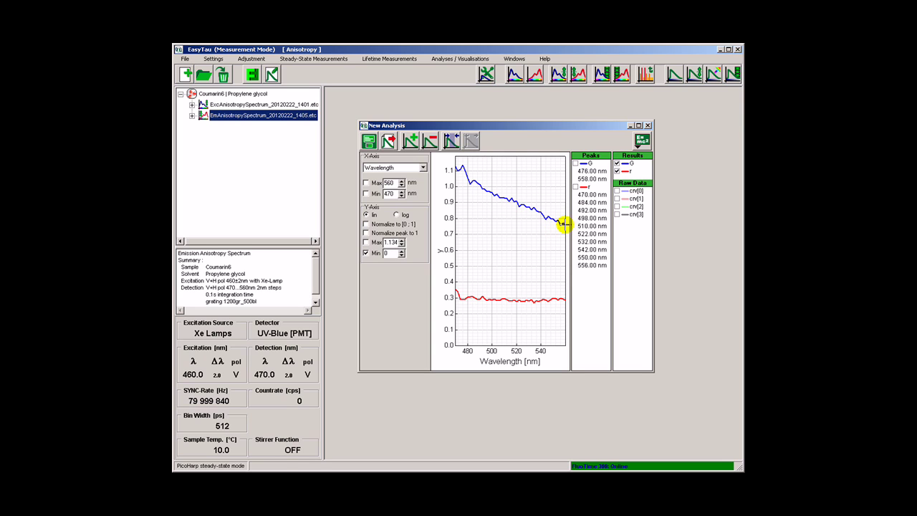
Step: Apply the smoothing function to the r expression (crv[0]-G*crv[1])/(crv[0]+2*G*crv[1]) in the formula editor and recalculate
left_click(642, 140)
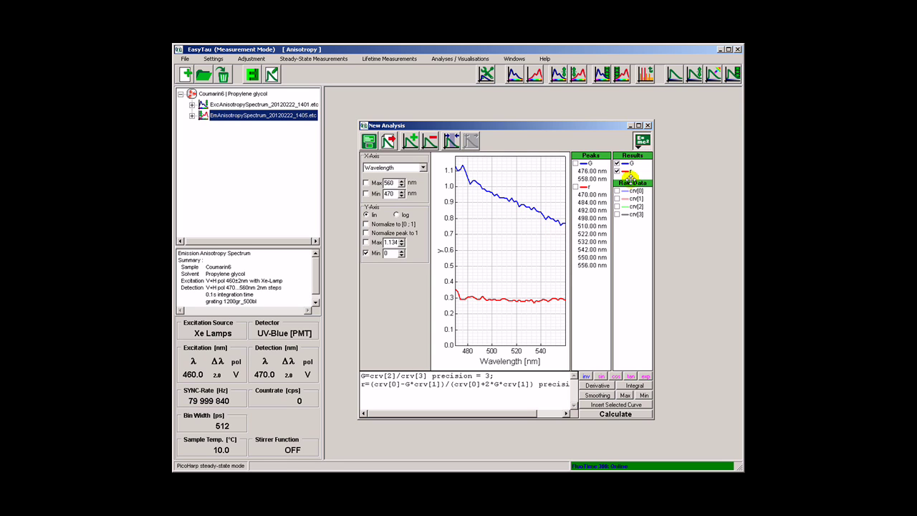
left_click_drag(371, 385, 533, 385)
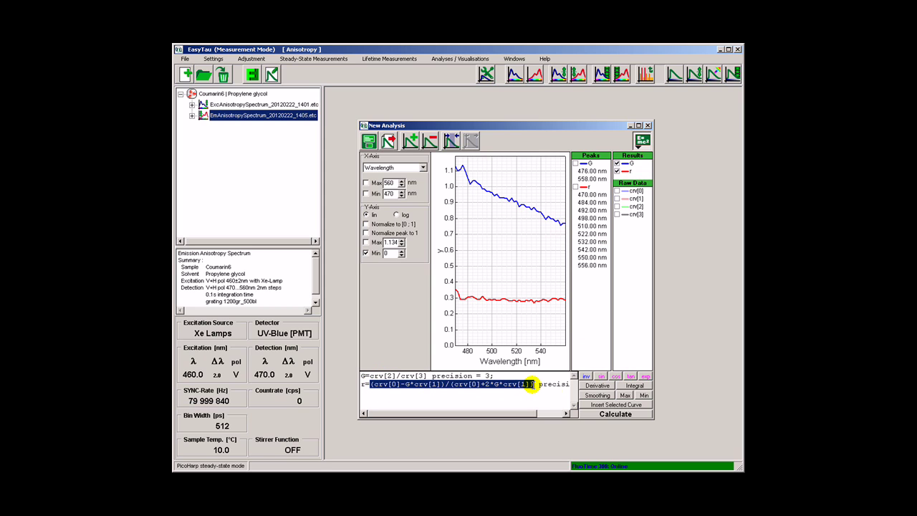
left_click(606, 396)
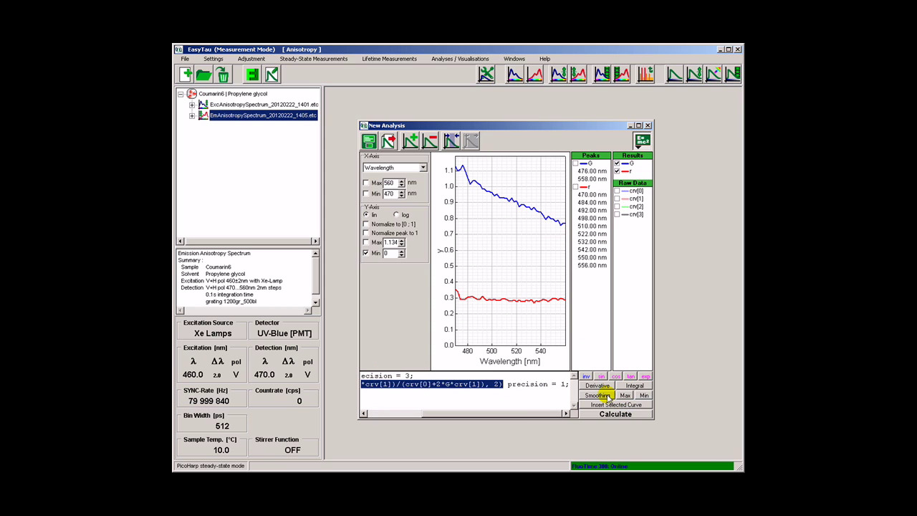
left_click(613, 414)
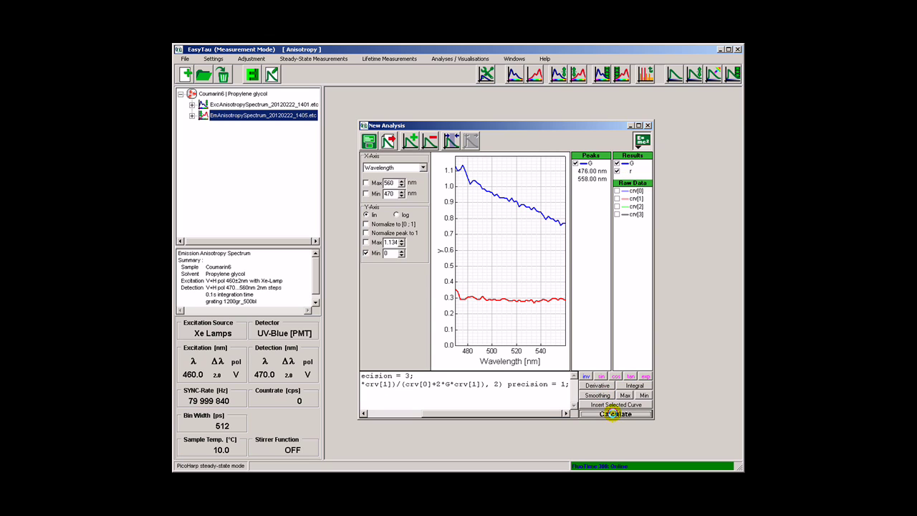
Step: Add the formula line EmSpectrum=0.4*(crv[0]/max(crv[0])); below the r formula and calculate the results
left_click(565, 383)
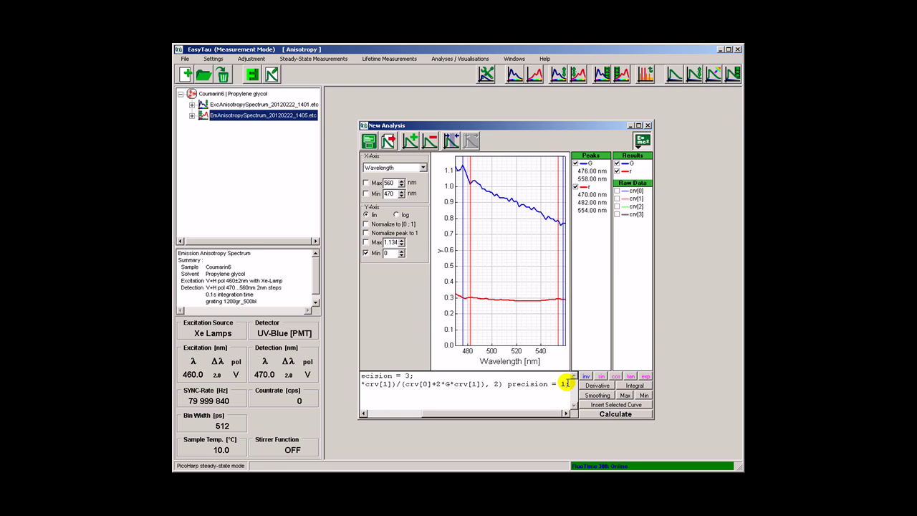
key("Return")
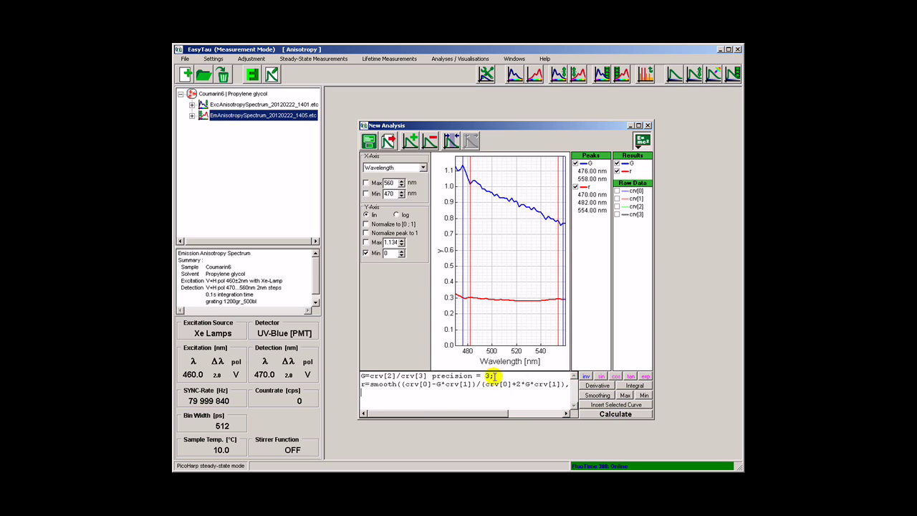
type("EmSpectrum=0.4*(crv[0]/max(crv[0]));")
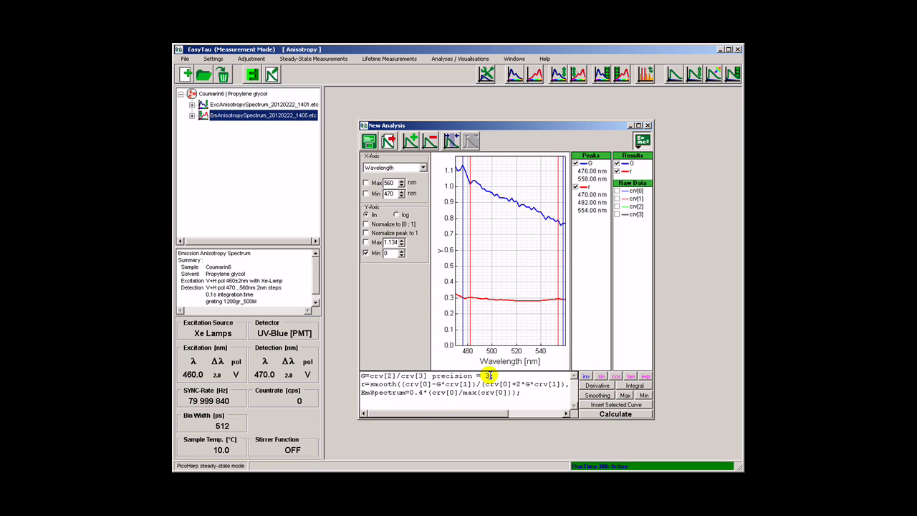
left_click(603, 415)
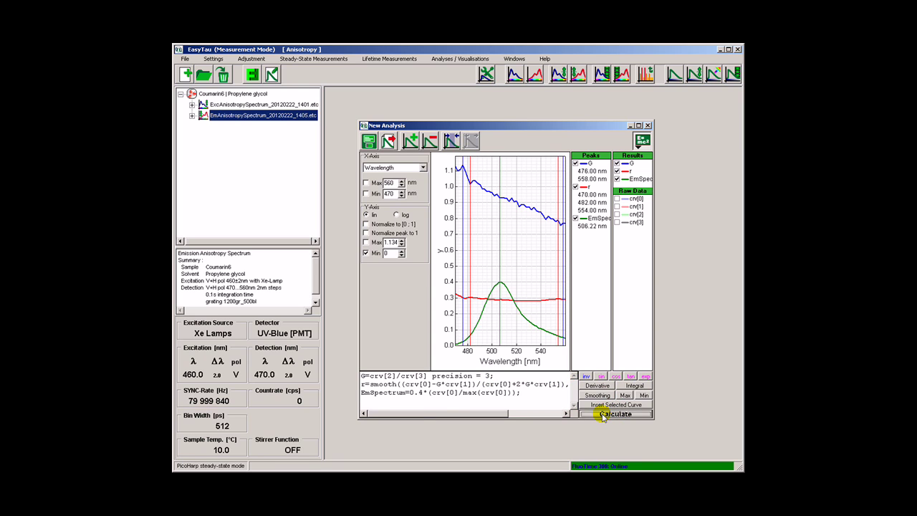
Step: Hide all peak markers and the G result curve, and collapse the formula editor
left_click(576, 164)
left_click(575, 186)
left_click(575, 218)
left_click(616, 164)
left_click(642, 141)
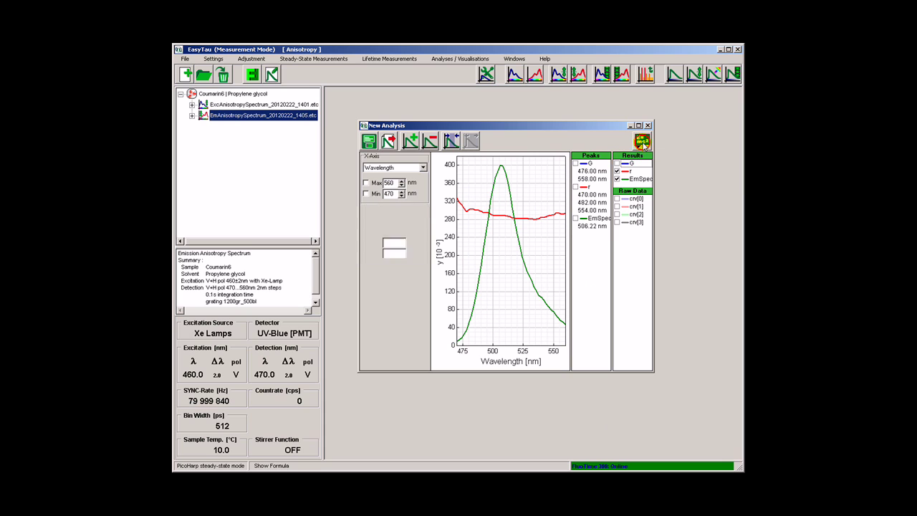
Step: Save the emission anisotropy analysis and open the excitation spectrum's saved analysis New Calculation.eta
mouse_move(252, 106)
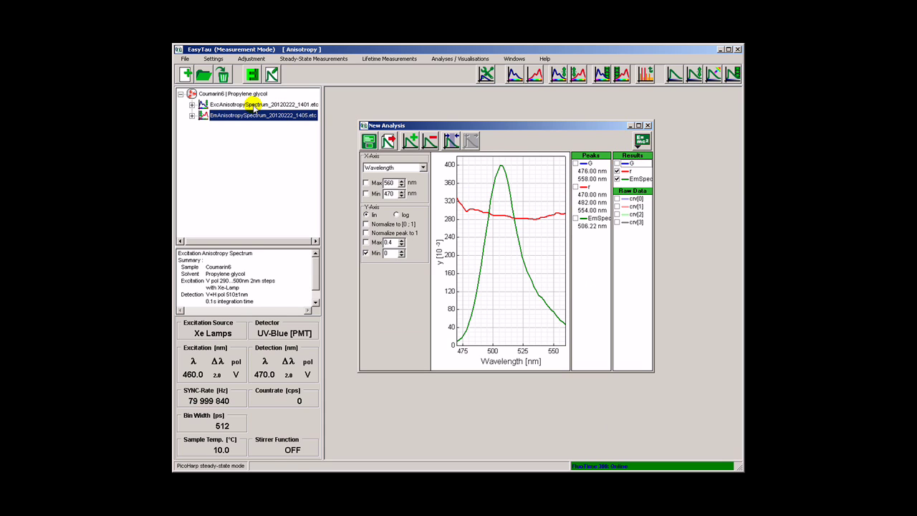
left_click(367, 141)
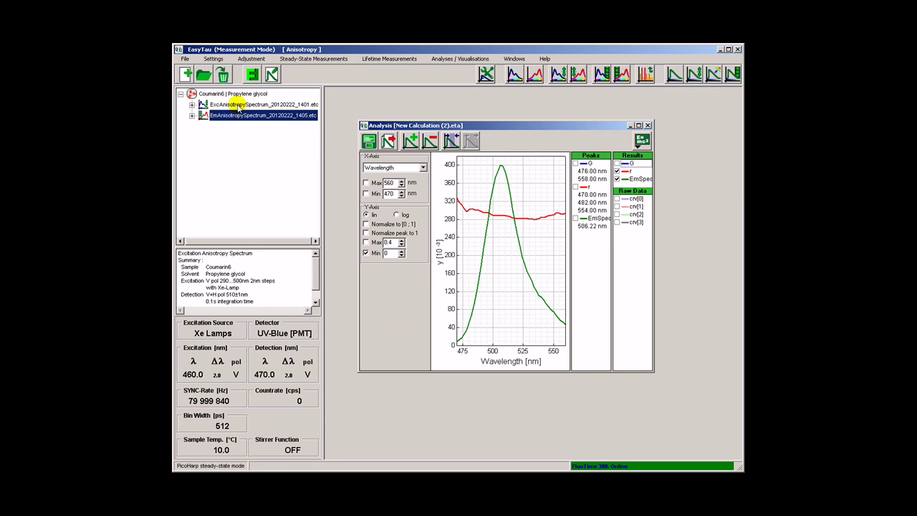
left_click(191, 104)
double_click(236, 126)
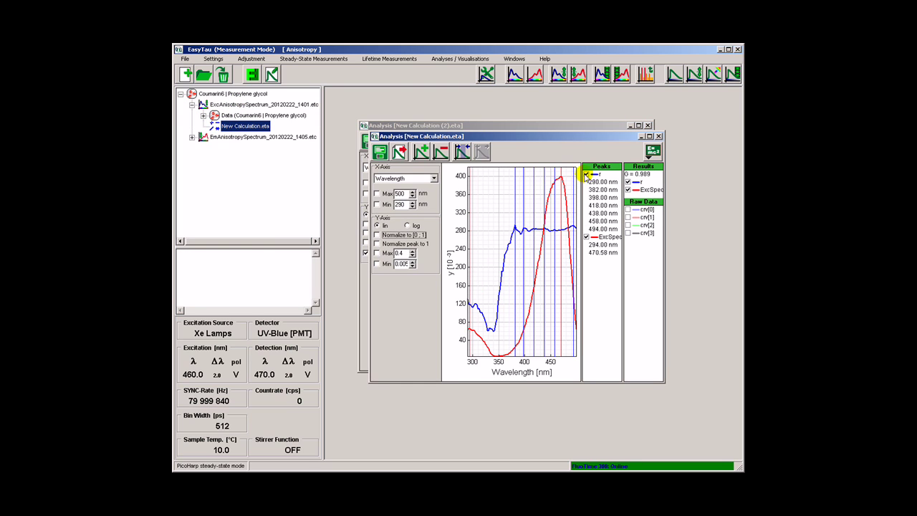
Step: Hide the peak markers of both excitation result curves and tile the two analysis windows horizontally
left_click(586, 174)
left_click(586, 237)
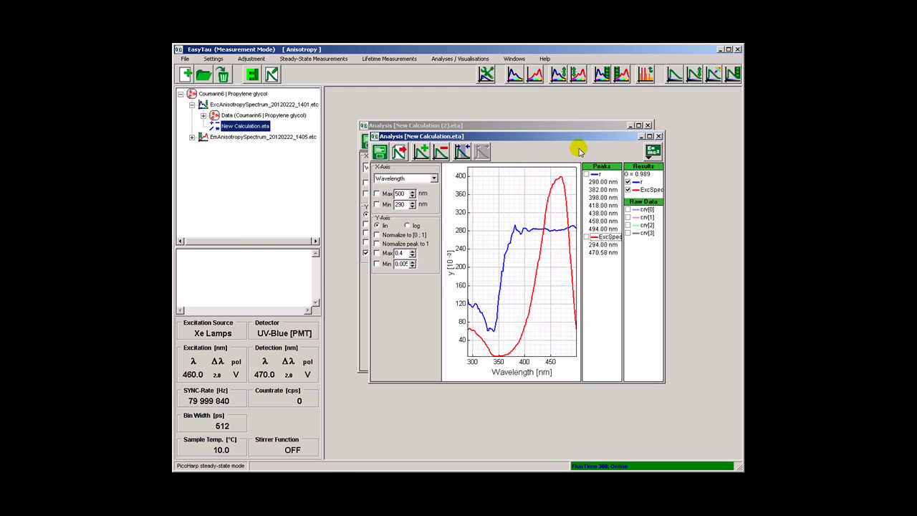
left_click(513, 59)
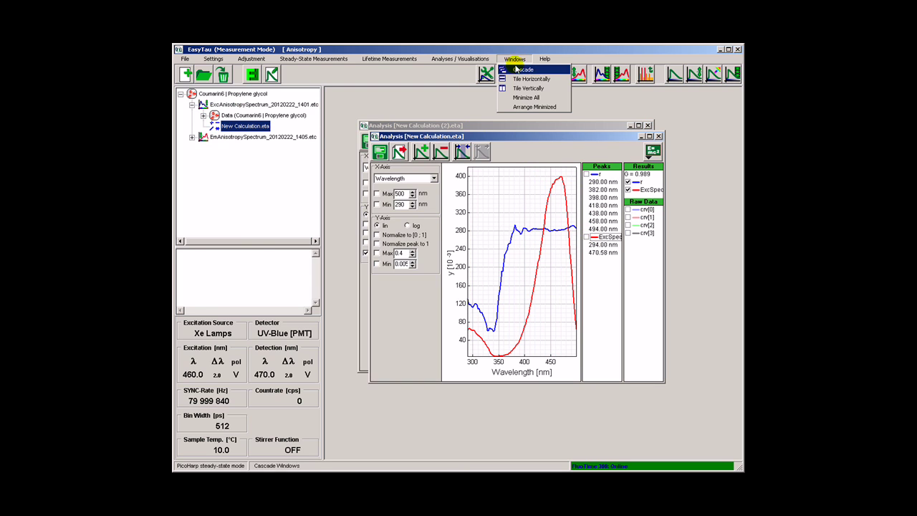
left_click(521, 79)
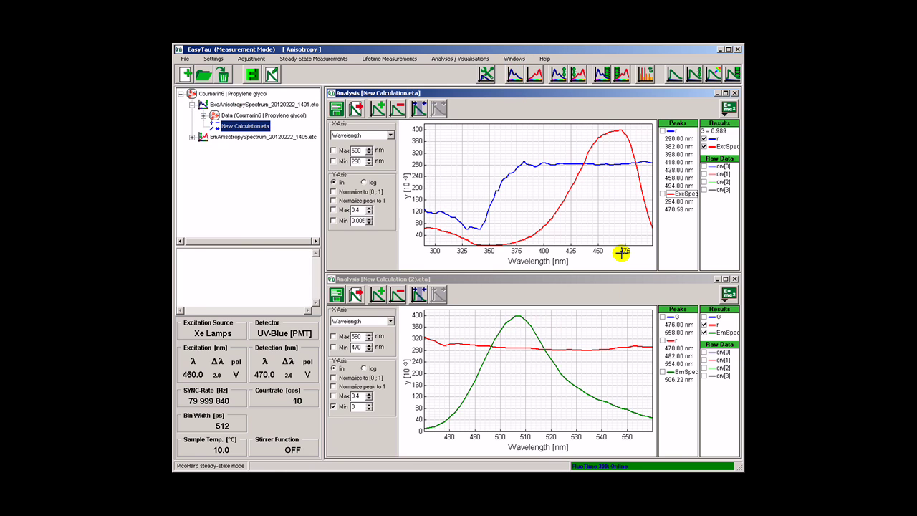